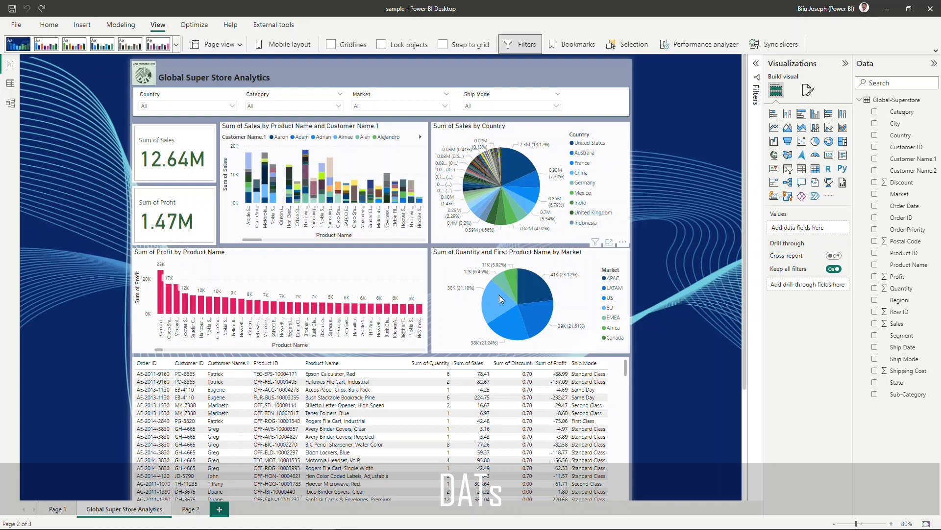
# Look through the visuals on Page 1 and the tables on Page 2, and return to the Global Super Store Analytics page.
pyautogui.moveTo(500, 299)
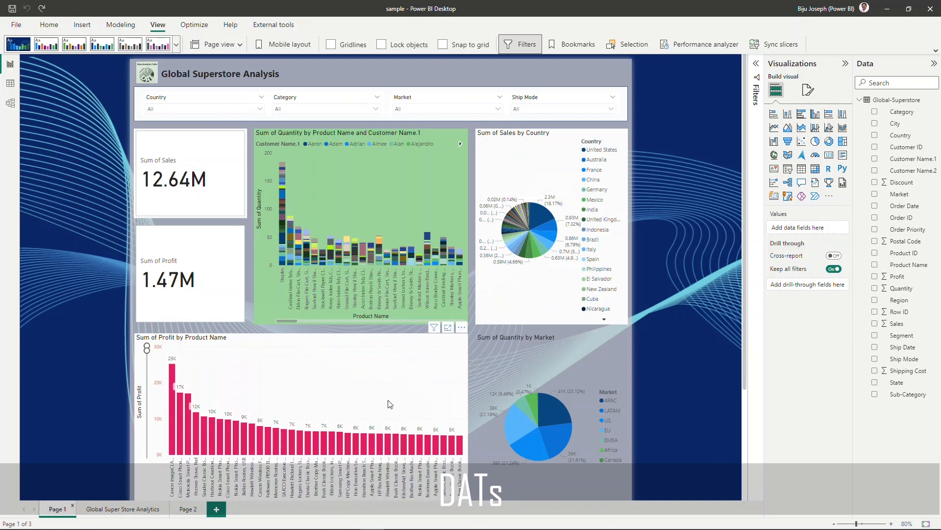
pyautogui.scroll(-3, 613, 422)
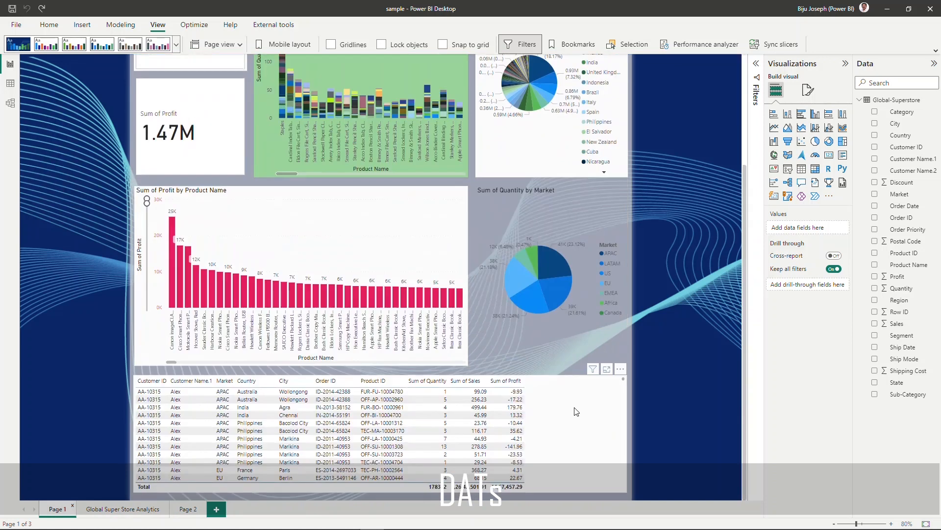
pyautogui.scroll(3, 517, 412)
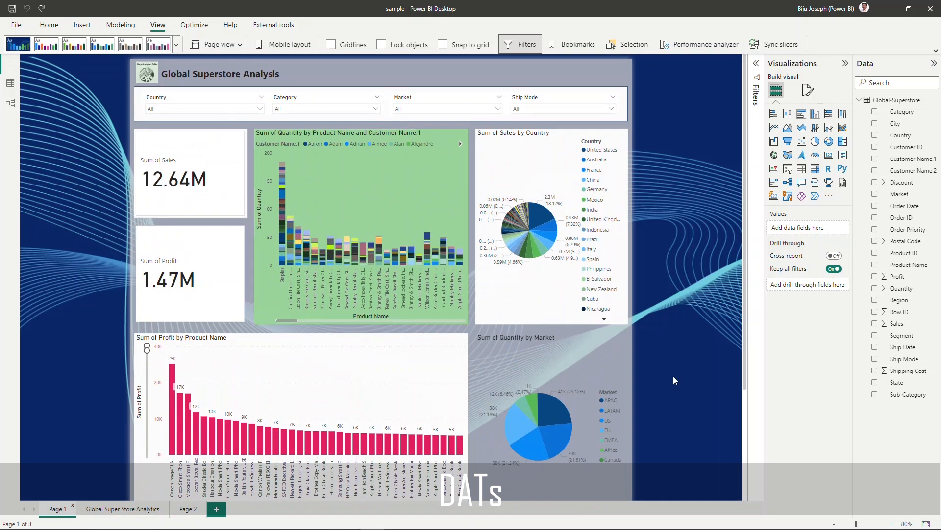
pyautogui.scroll(-1, 672, 363)
pyautogui.scroll(-3, 672, 363)
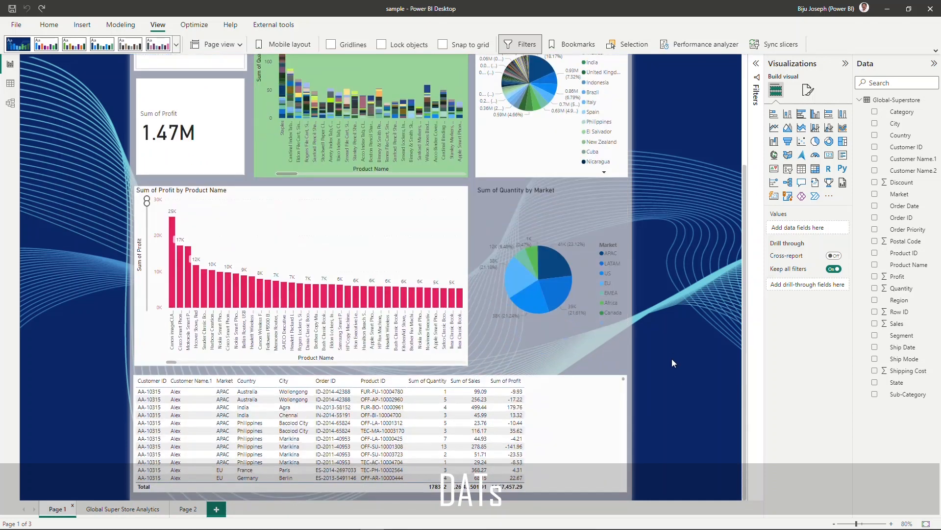
pyautogui.scroll(3, 672, 363)
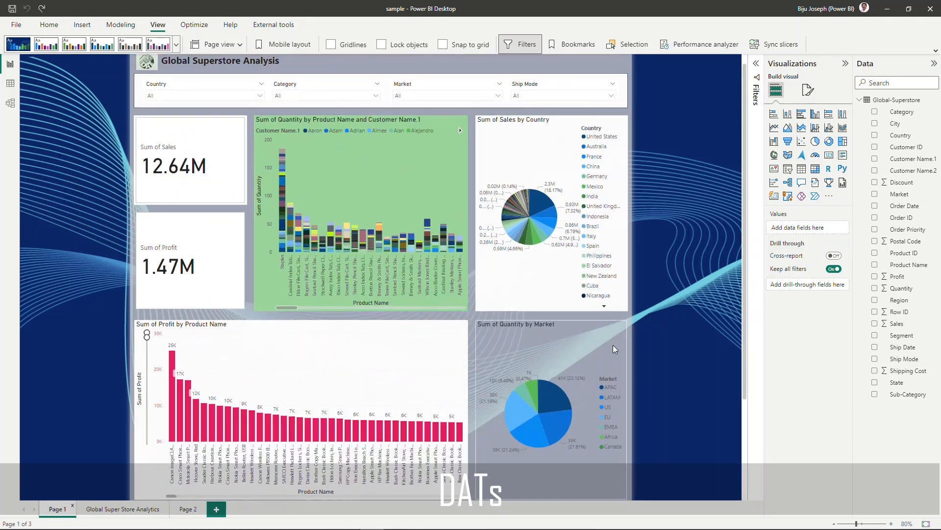
pyautogui.scroll(-3, 613, 364)
pyautogui.click(189, 508)
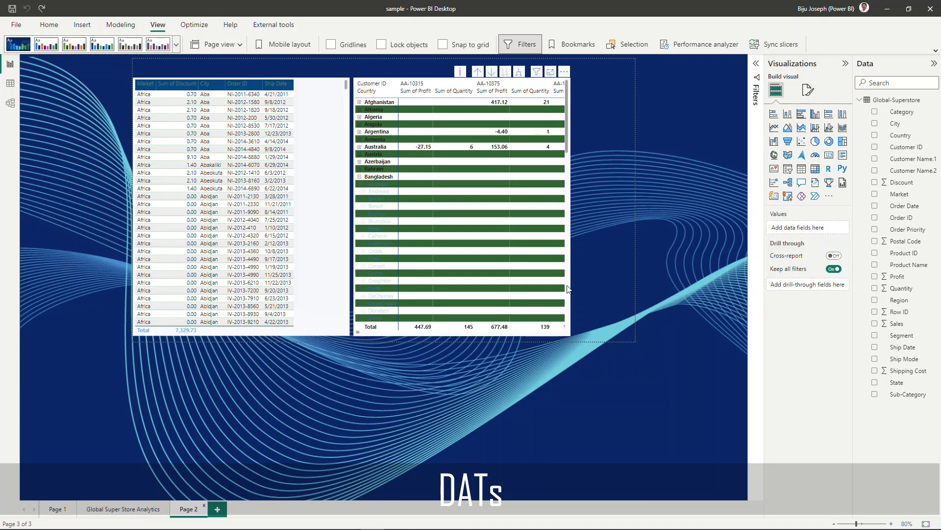
pyautogui.click(146, 509)
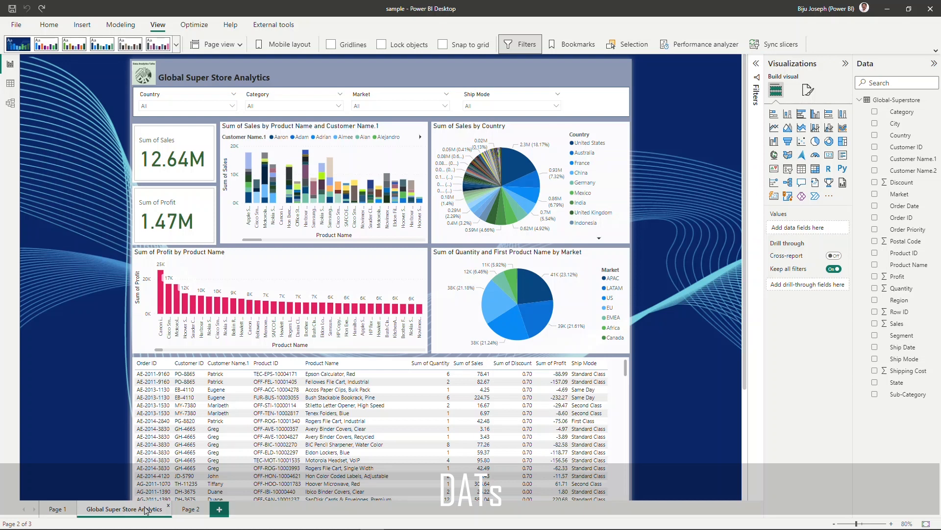
# Apply the built-in dark grey background theme to the report and review it on Page 2, Page 1 and Global Super Store Analytics.
pyautogui.click(82, 26)
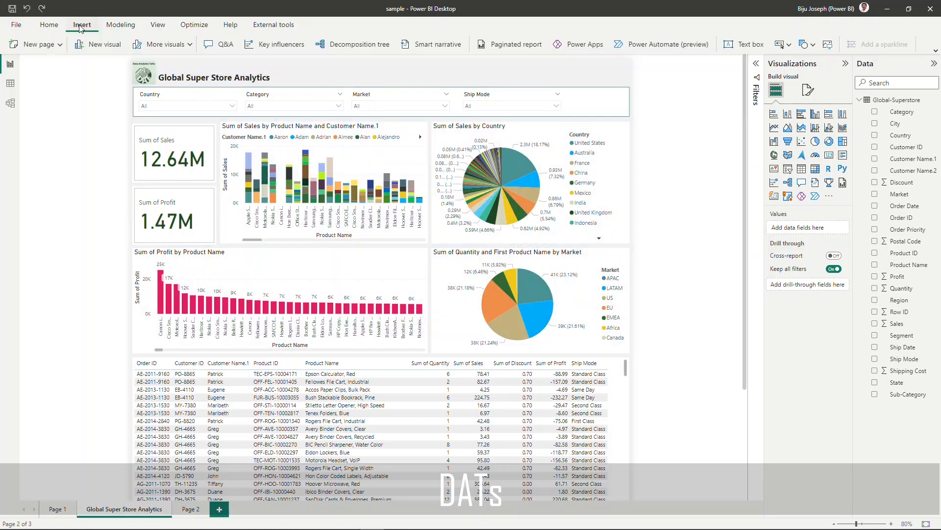
pyautogui.click(157, 25)
pyautogui.click(176, 47)
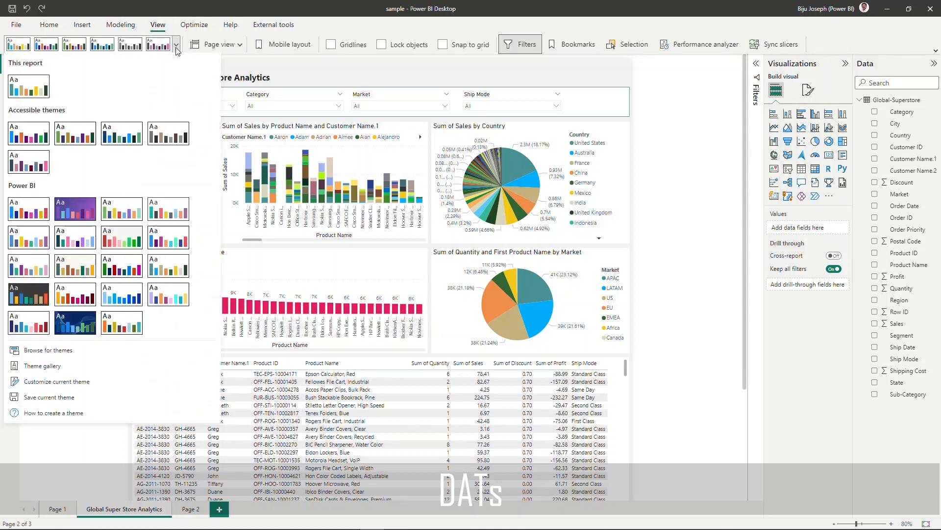
pyautogui.click(22, 289)
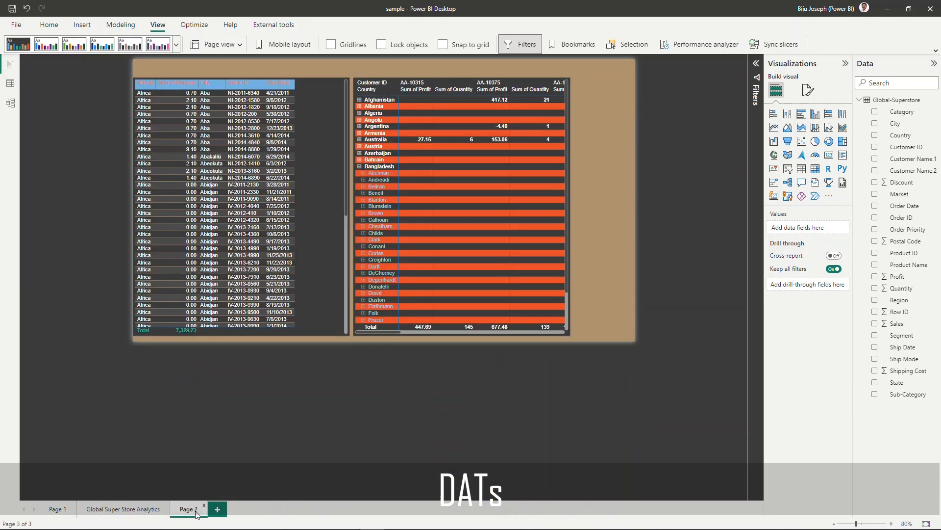
pyautogui.click(194, 509)
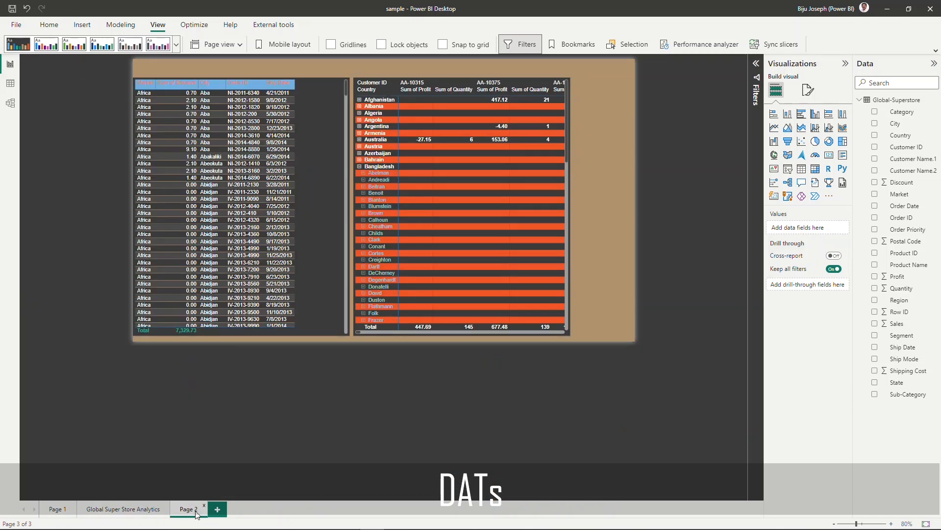
pyautogui.click(58, 509)
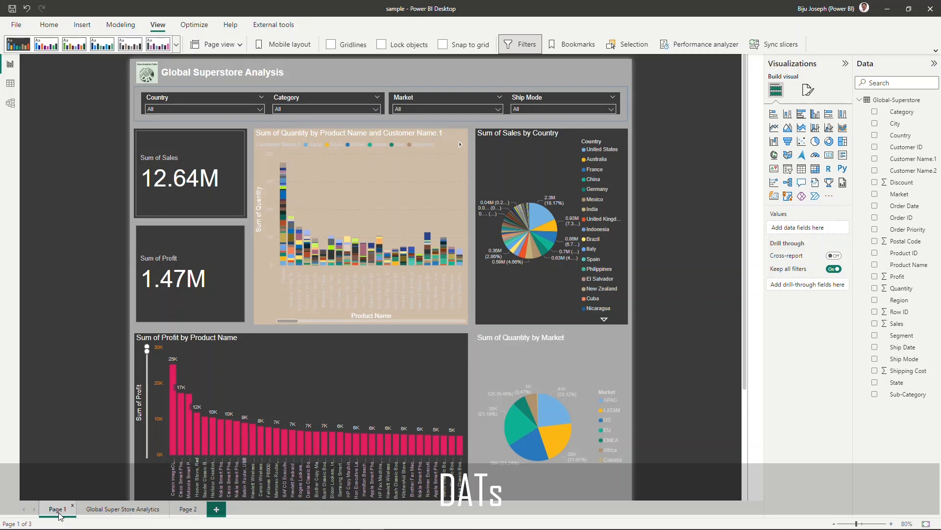
pyautogui.click(188, 510)
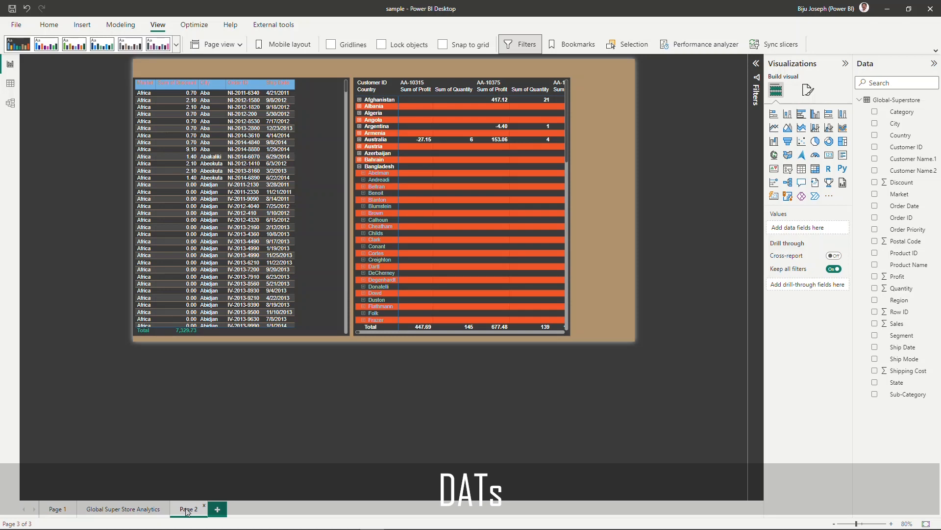
pyautogui.click(124, 508)
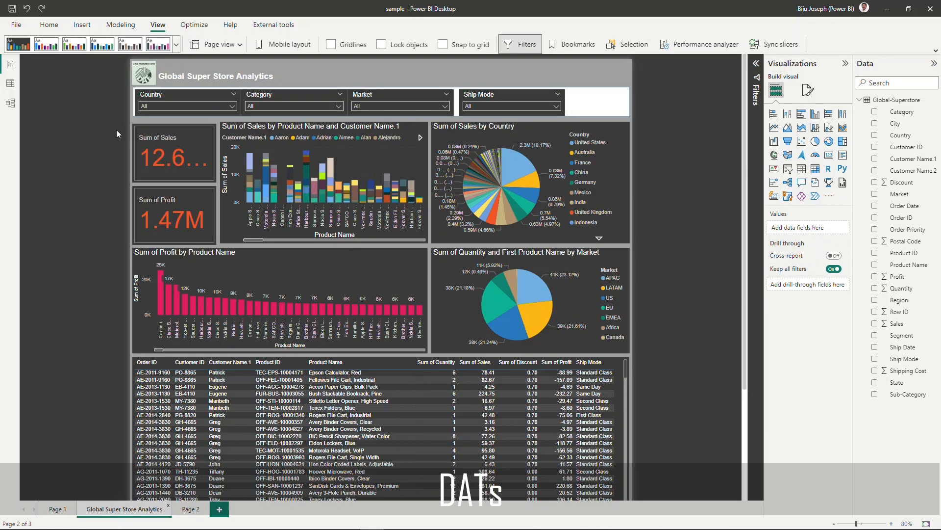
# Switch the report to the built-in Electric theme and look over the Global Super Store Analytics page.
pyautogui.click(177, 47)
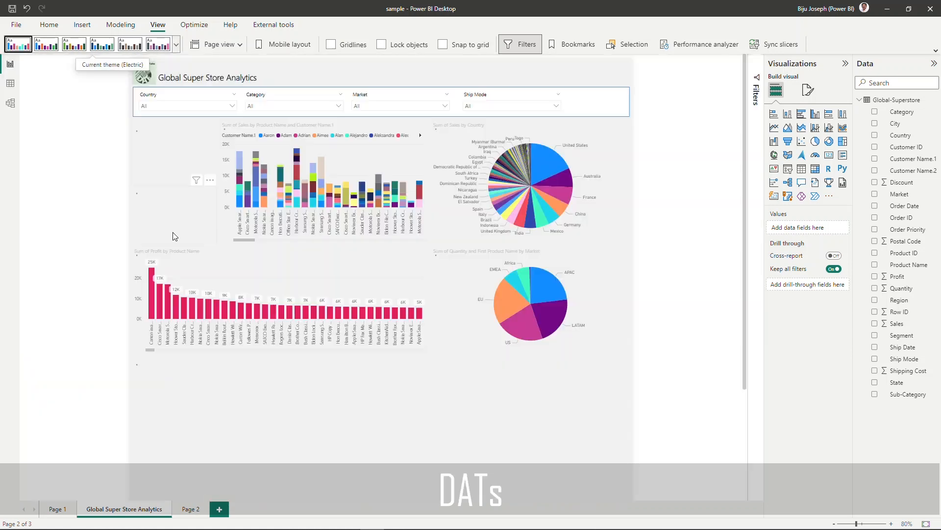
pyautogui.click(185, 209)
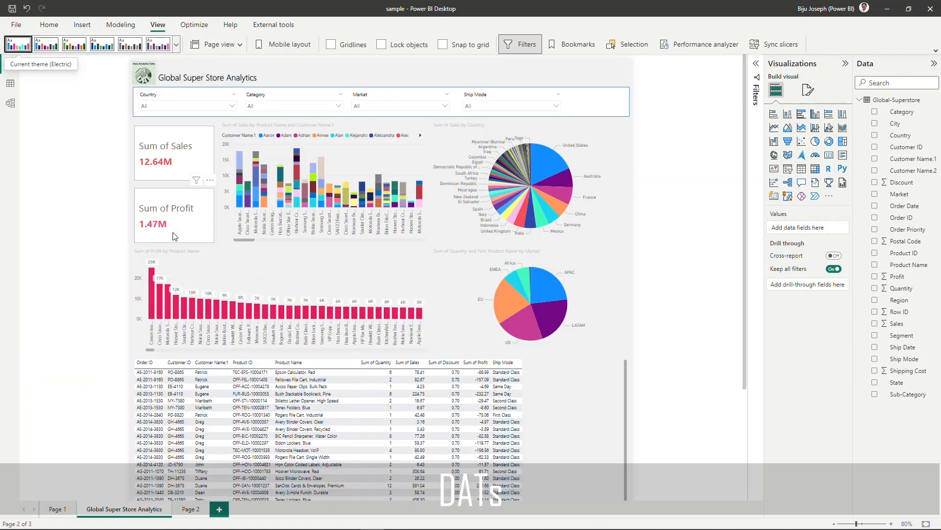
pyautogui.scroll(-3, 658, 282)
pyautogui.scroll(3, 657, 282)
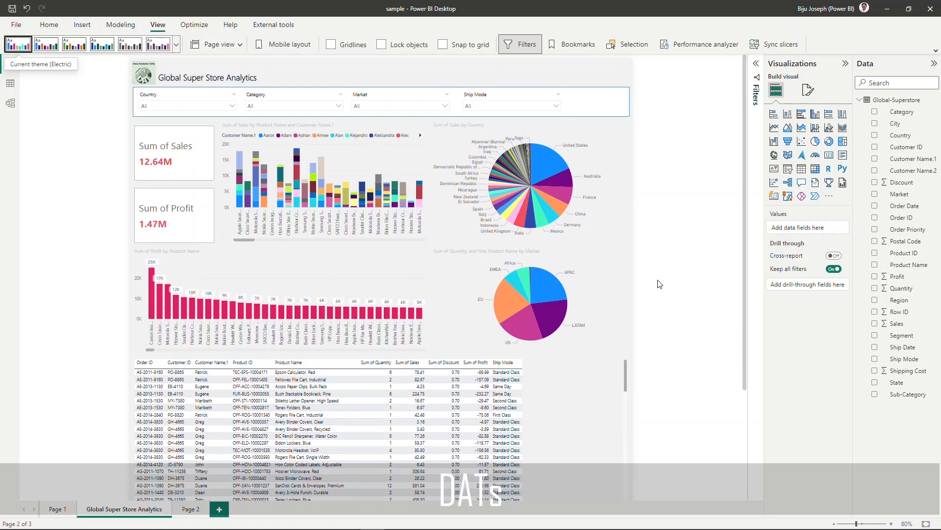
# Apply the built-in purple gradient background theme and check it on Page 1 and the Global Super Store Analytics page.
pyautogui.click(177, 48)
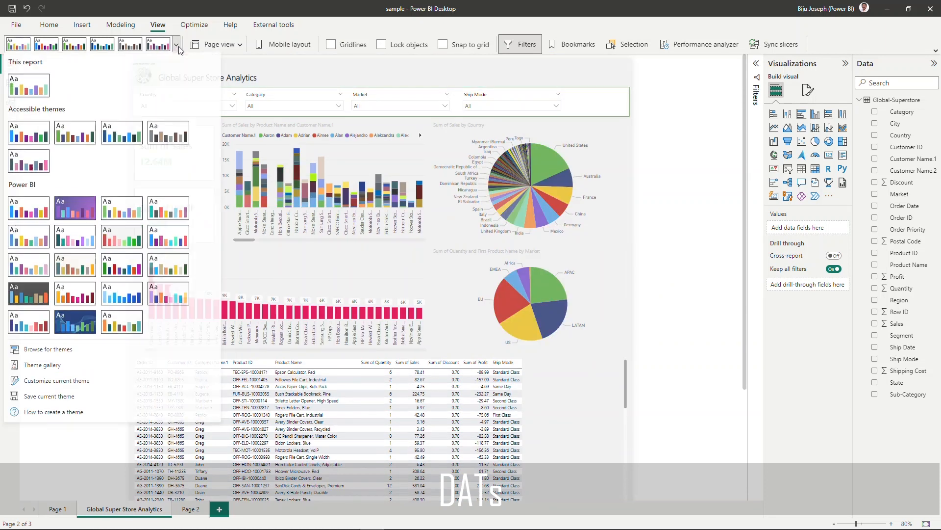
pyautogui.click(79, 215)
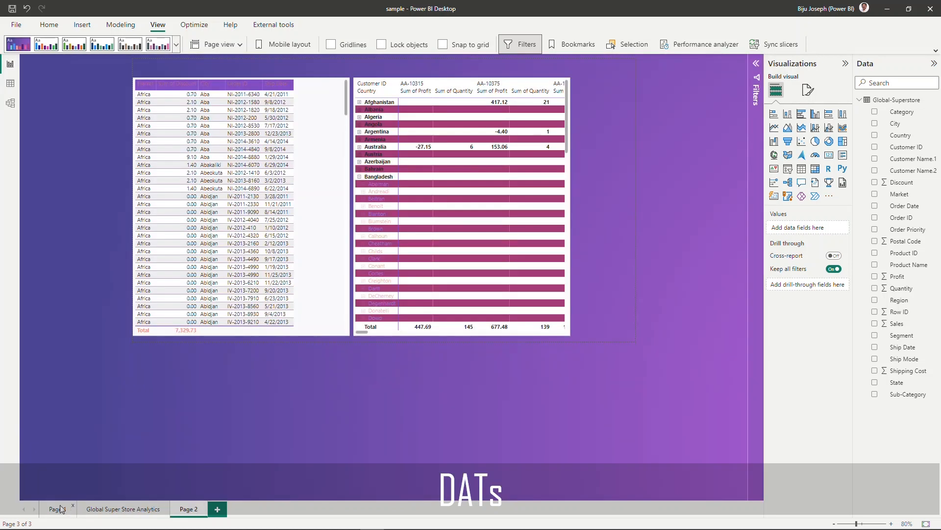
pyautogui.click(59, 505)
pyautogui.click(116, 513)
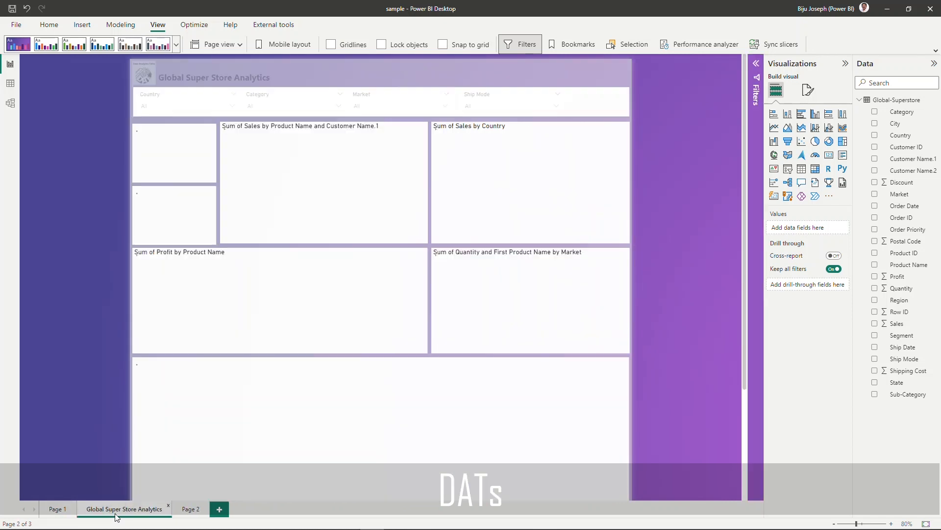
pyautogui.click(176, 45)
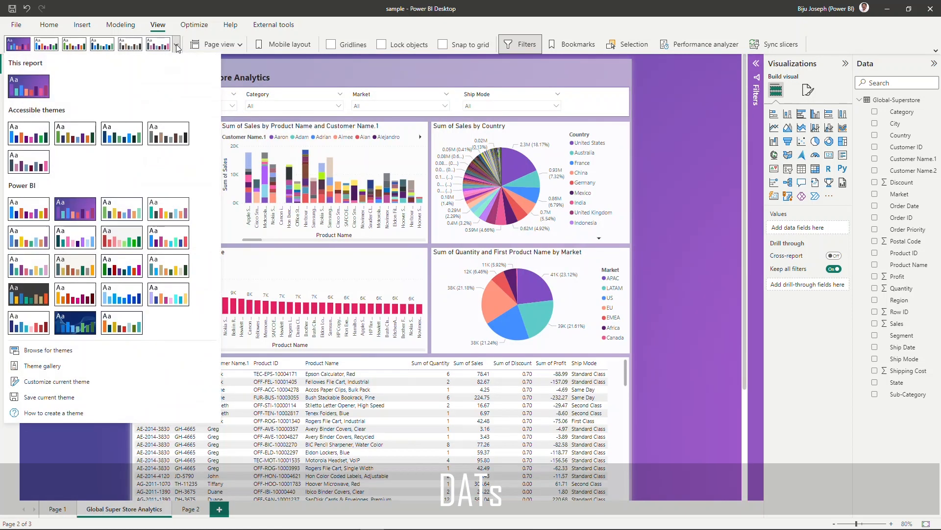
pyautogui.click(694, 194)
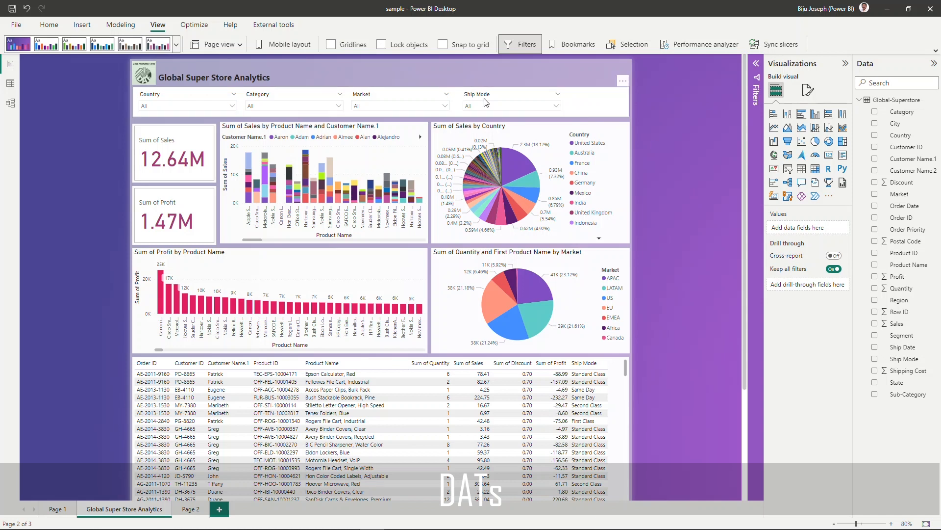
# Import the custom theme file Theme original.json from the Themes folder and check it on the other report pages.
pyautogui.click(176, 44)
pyautogui.click(69, 353)
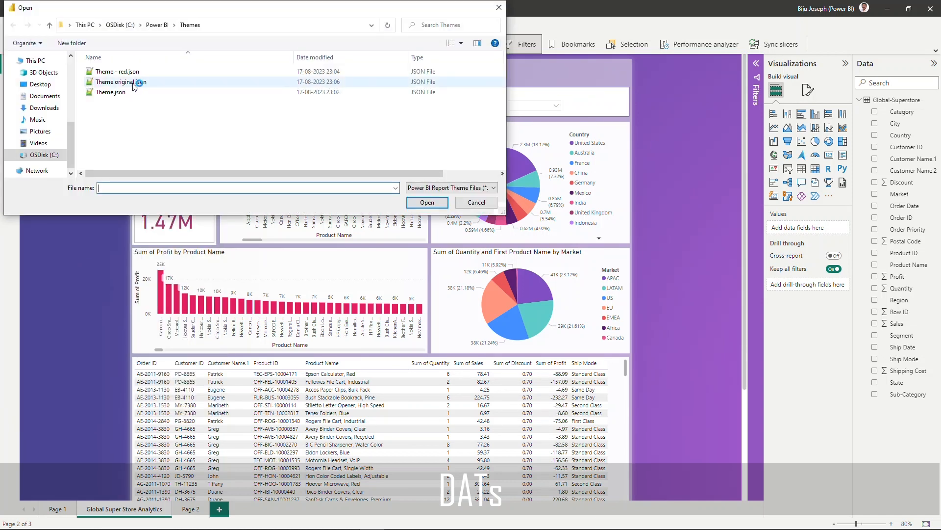
pyautogui.doubleClick(133, 83)
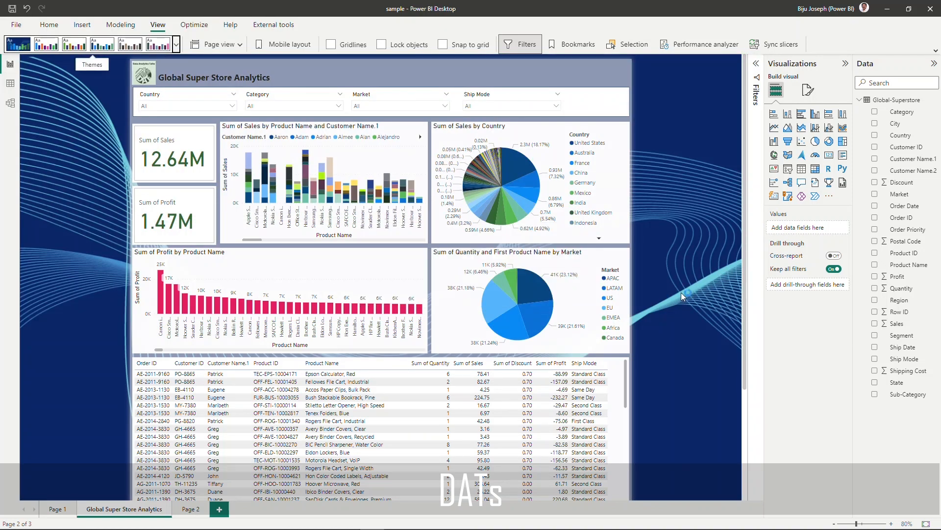
pyautogui.click(55, 510)
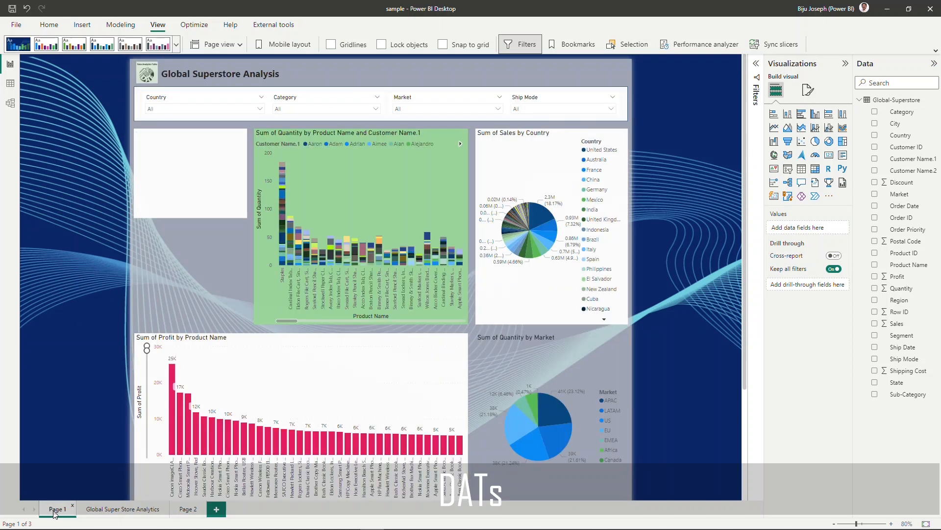
pyautogui.click(189, 510)
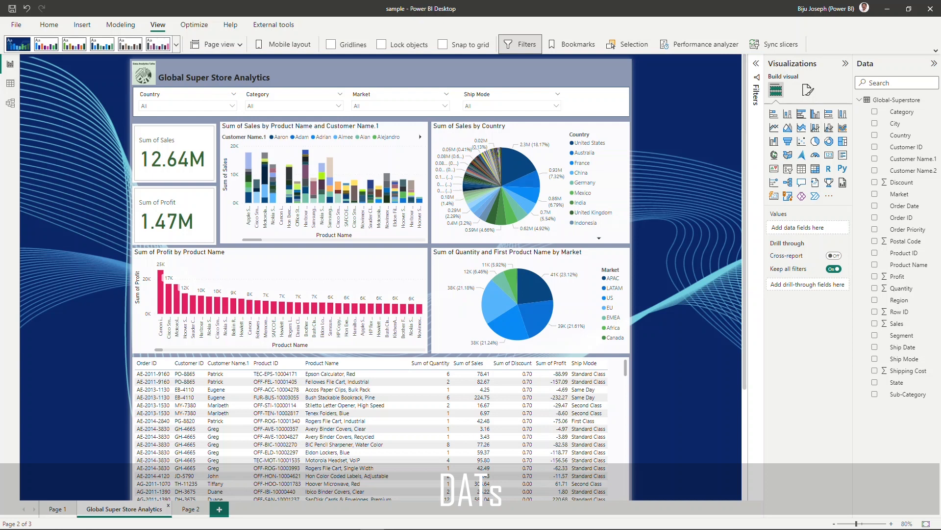
# Save the report's current theme as Theme current.json in the Themes folder.
pyautogui.click(175, 44)
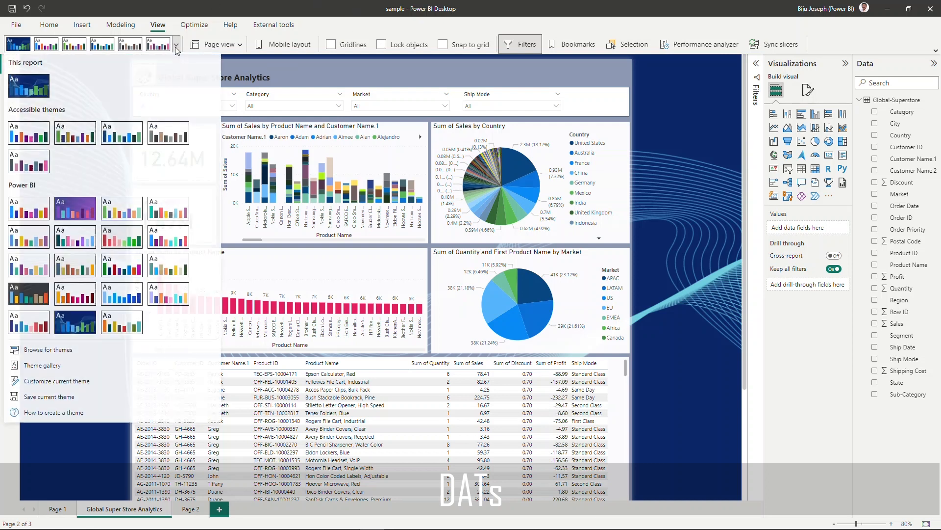
pyautogui.click(59, 398)
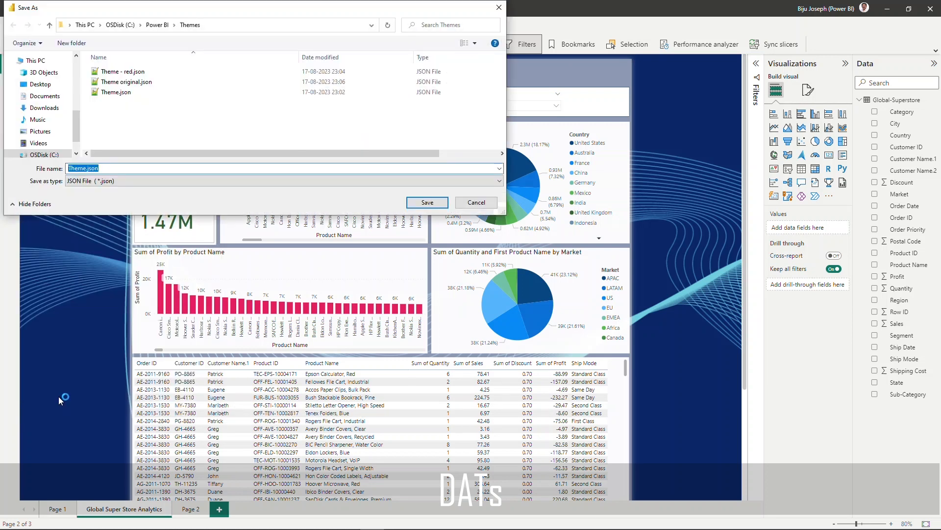
pyautogui.click(87, 168)
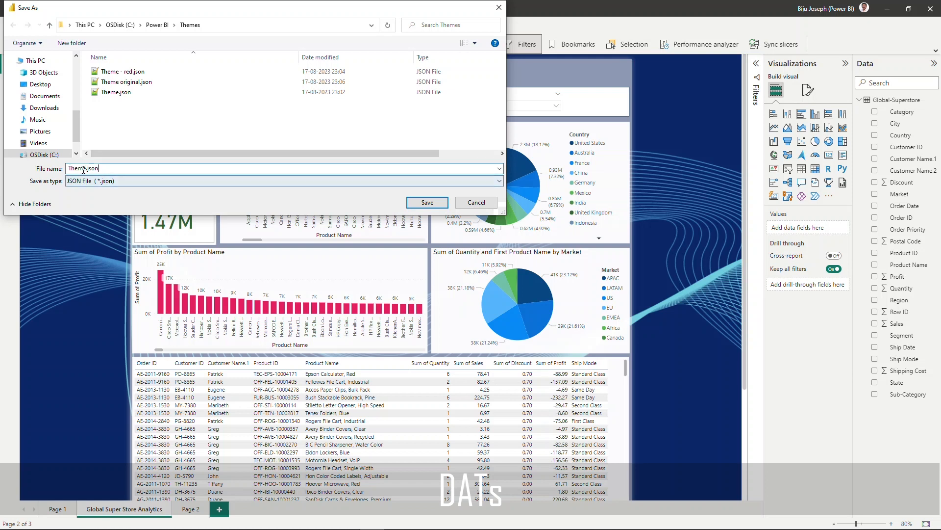
pyautogui.write('current')
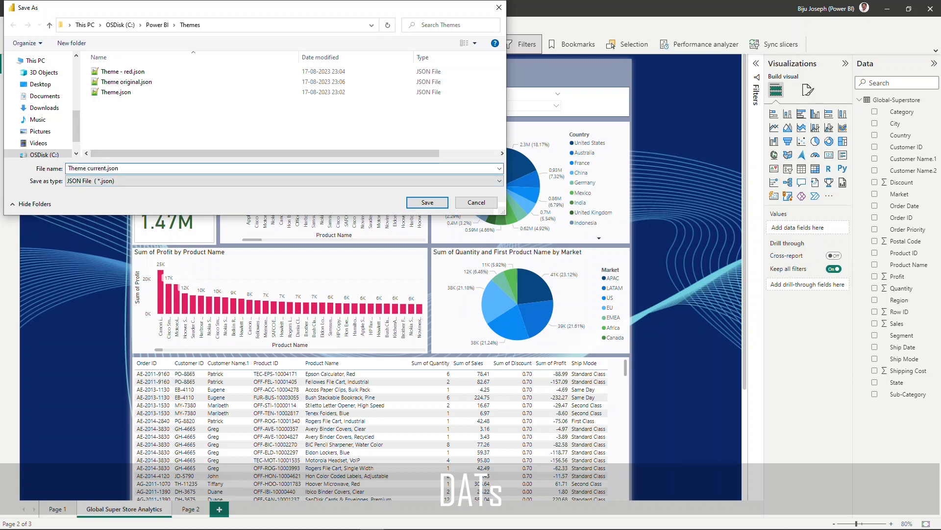
pyautogui.click(433, 206)
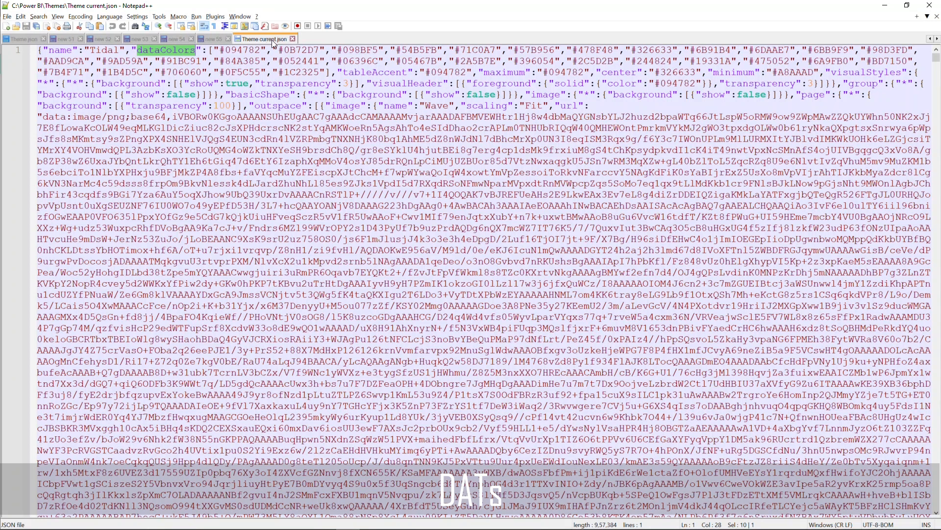
# Examine the dataColors, tableAccent, background, transparency, visualHeader and foreground settings of Theme current.json in Notepad++.
pyautogui.moveTo(40, 50); pyautogui.dragTo(605, 109)
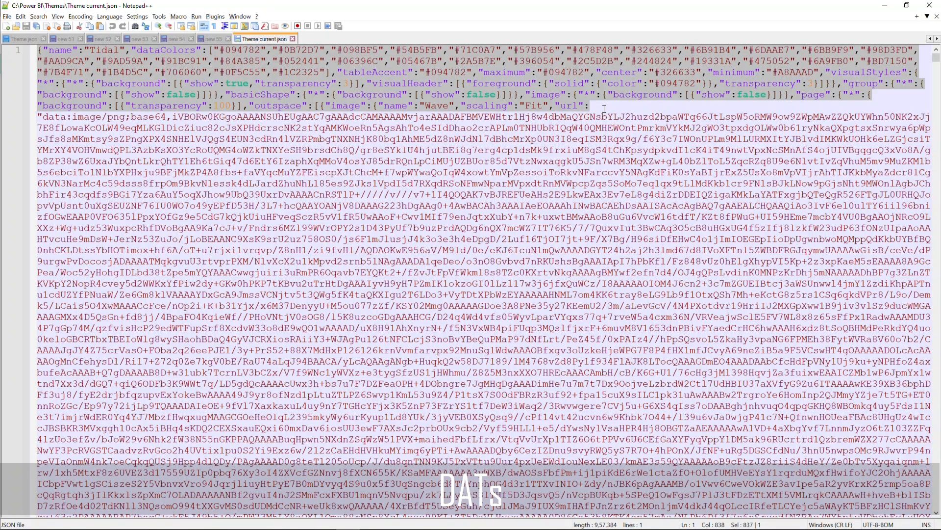
pyautogui.click(443, 118)
pyautogui.doubleClick(187, 49)
pyautogui.doubleClick(376, 72)
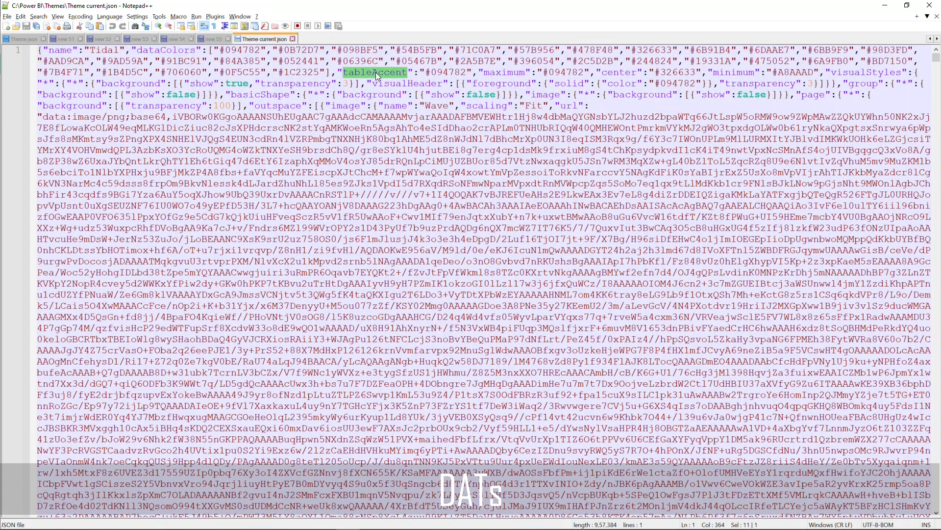
pyautogui.doubleClick(127, 84)
pyautogui.doubleClick(295, 83)
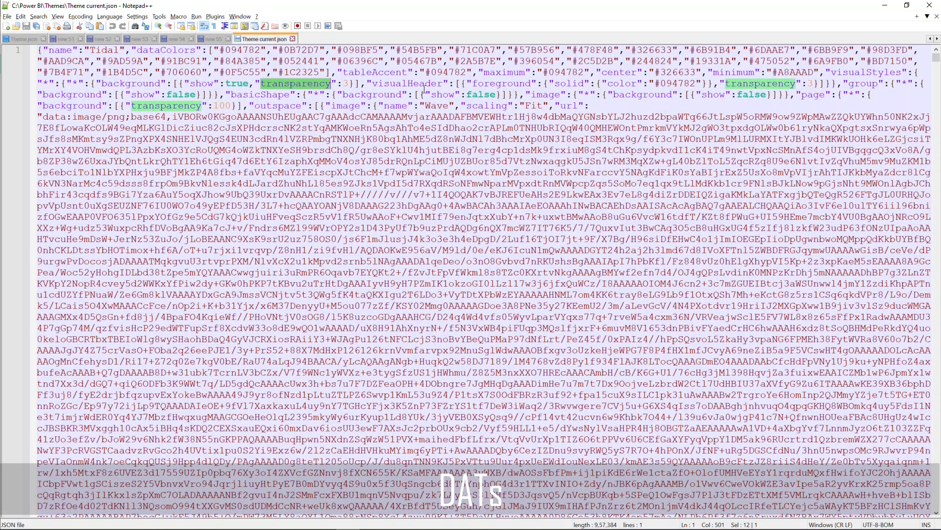
pyautogui.doubleClick(401, 84)
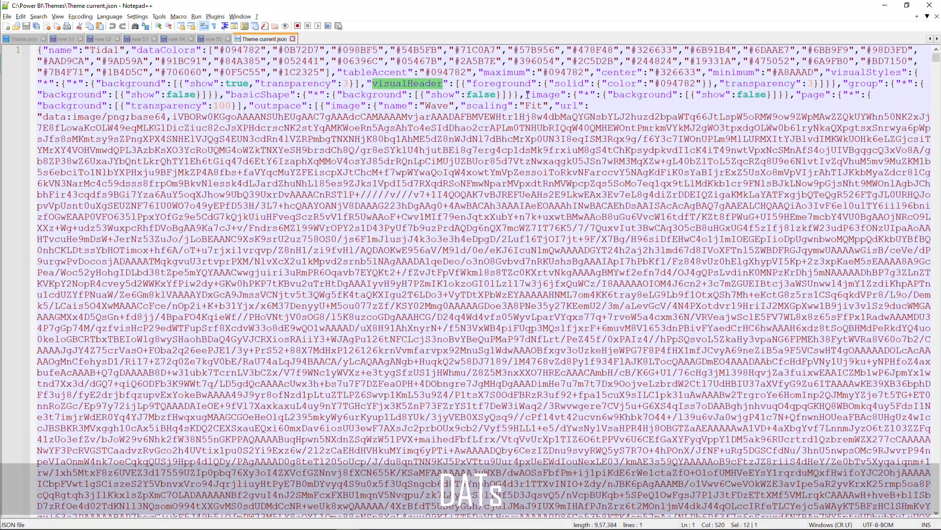
pyautogui.doubleClick(512, 84)
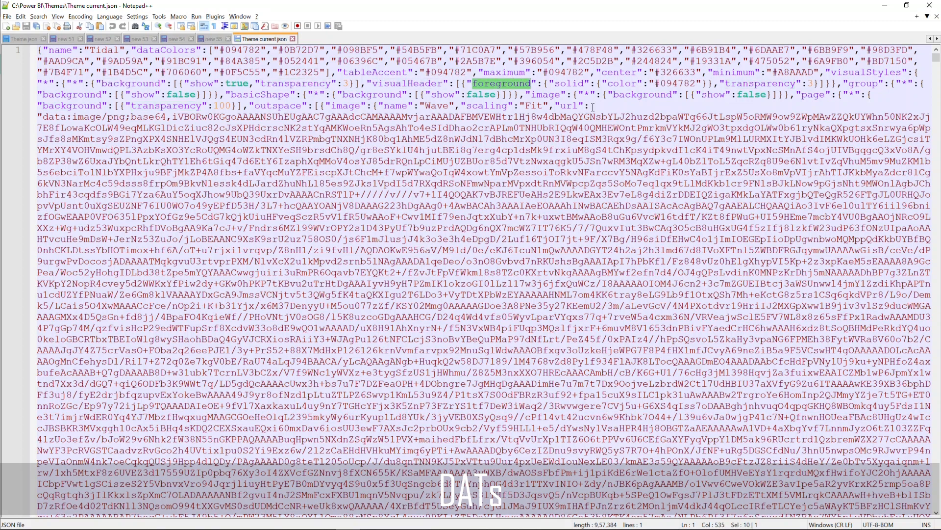